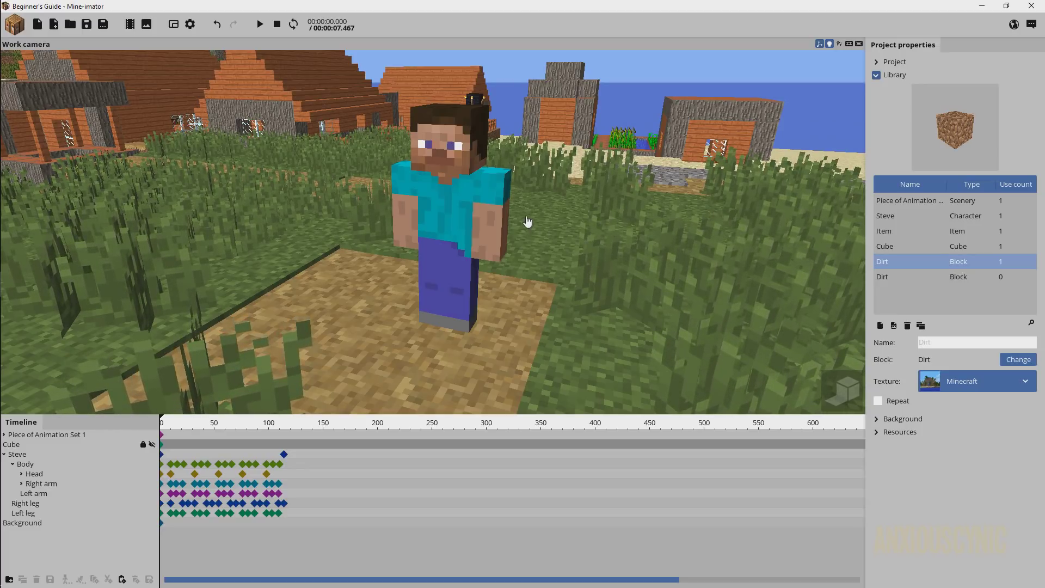
# Play Steve's walk animation while swinging the view across the village, then stop.
pyautogui.press('space')
pyautogui.moveTo(552, 235); pyautogui.dragTo(542, 240, button='right')
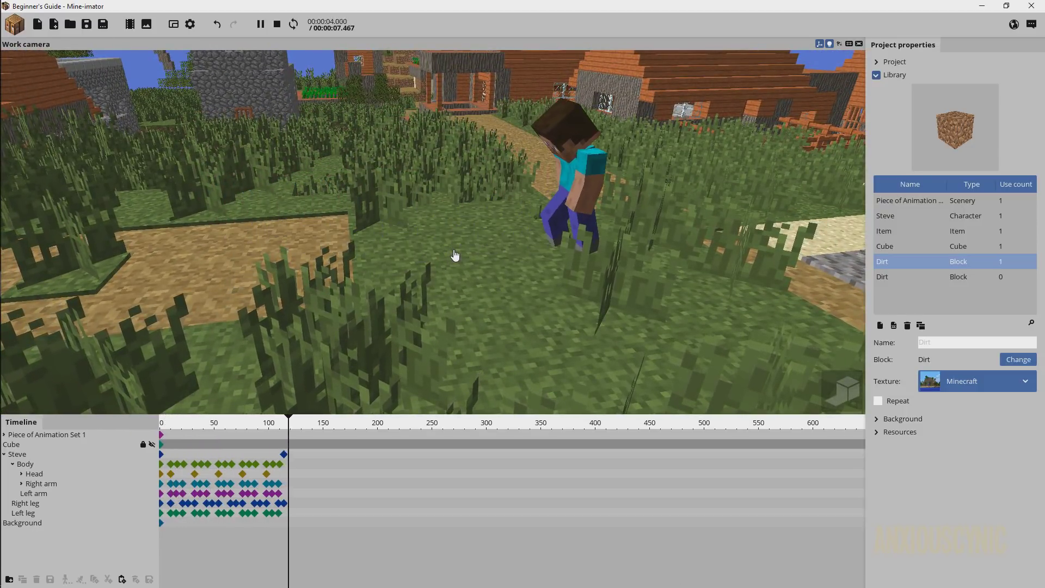
pyautogui.press('space')
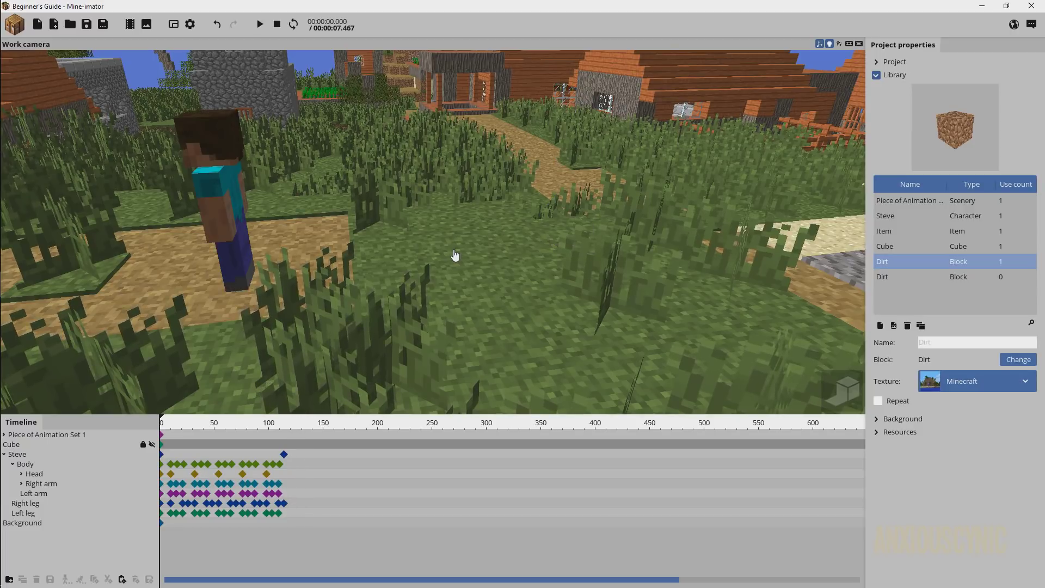
# Select all body-part walk keyframes and paste the copy at frame 114.
pyautogui.click(283, 454)
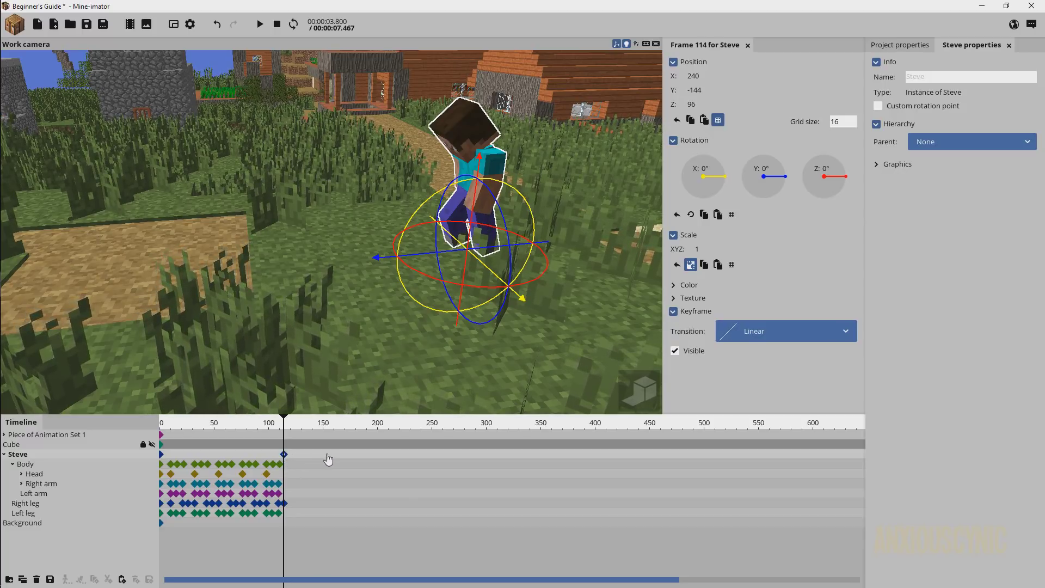
pyautogui.moveTo(298, 462); pyautogui.dragTo(196, 524)
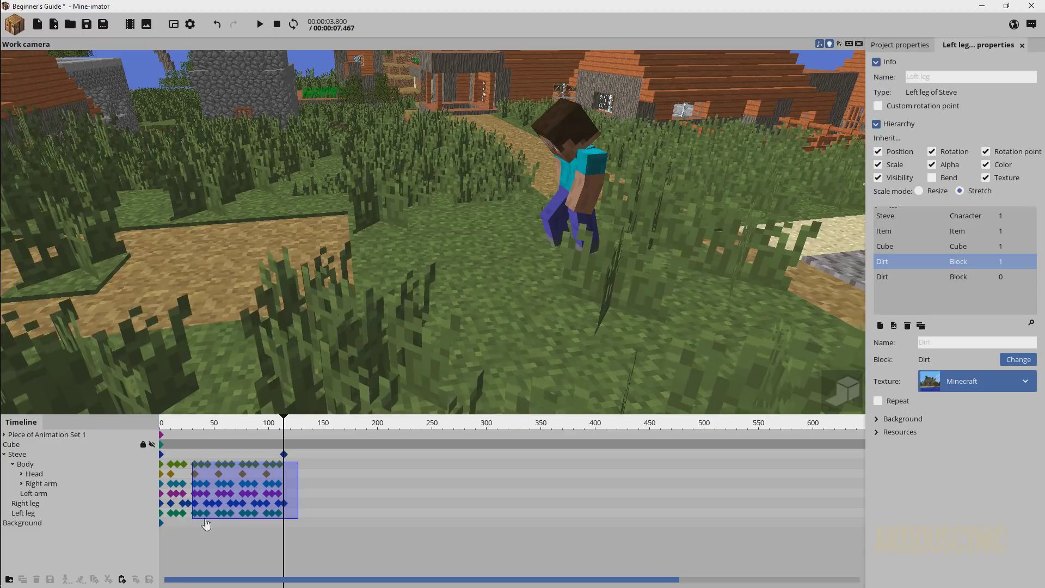
pyautogui.hotkey('ctrl', 'v')
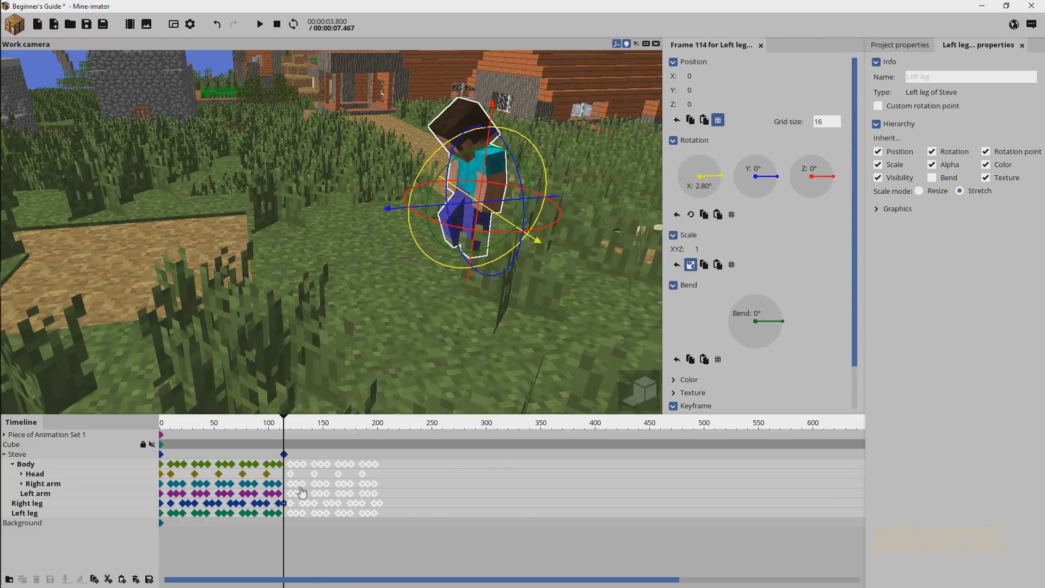
pyautogui.keyDown('ctrl'); pyautogui.scroll(5, 327, 489); pyautogui.keyUp('ctrl')
pyautogui.keyDown('ctrl'); pyautogui.scroll(3, 327, 488); pyautogui.keyUp('ctrl')
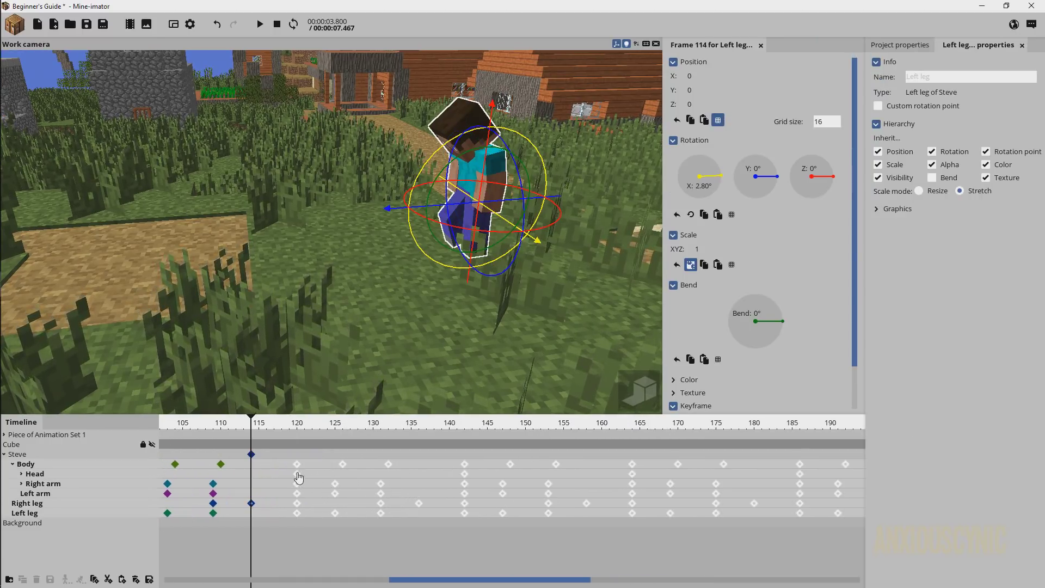
# Play the lengthened walk cycle from around frame 106.
pyautogui.click(294, 460)
pyautogui.keyDown('ctrl'); pyautogui.scroll(-4, 326, 463); pyautogui.keyUp('ctrl')
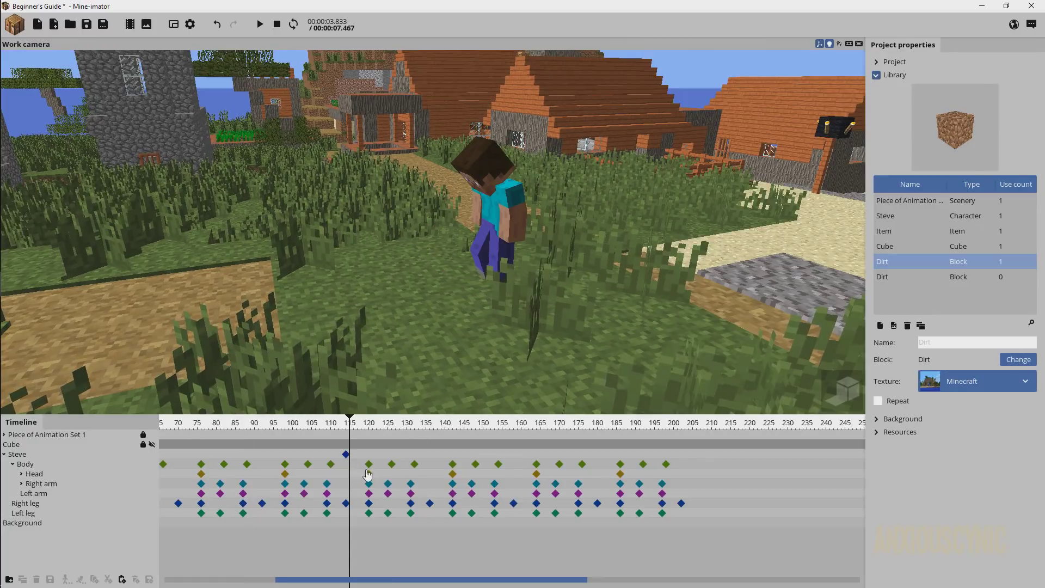
pyautogui.click(315, 426)
pyautogui.moveTo(344, 426)
pyautogui.mouseDown()
pyautogui.moveTo(432, 426)
pyautogui.moveTo(327, 430)
pyautogui.mouseUp()
pyautogui.press('space')
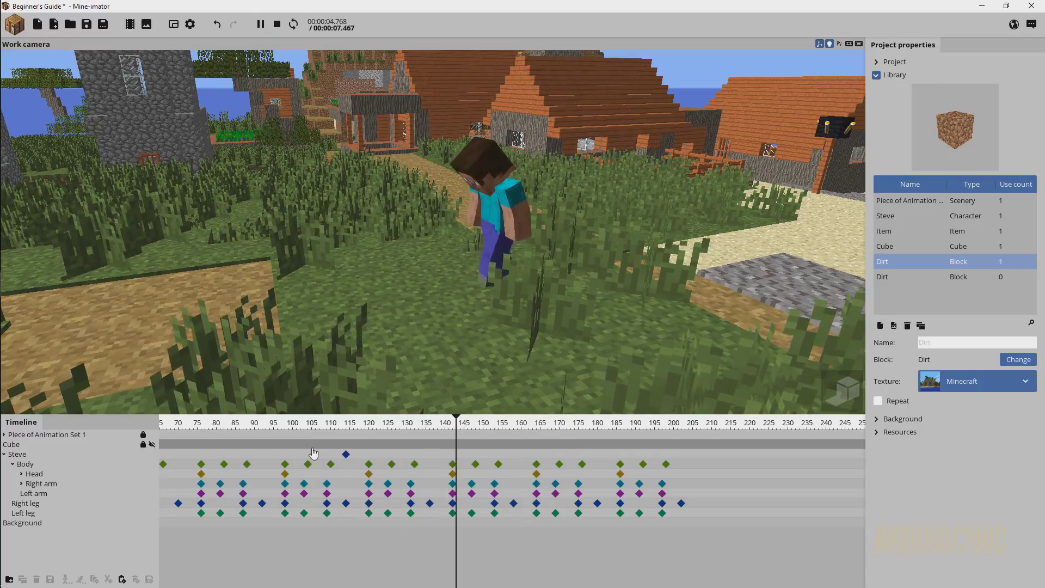
pyautogui.press('space')
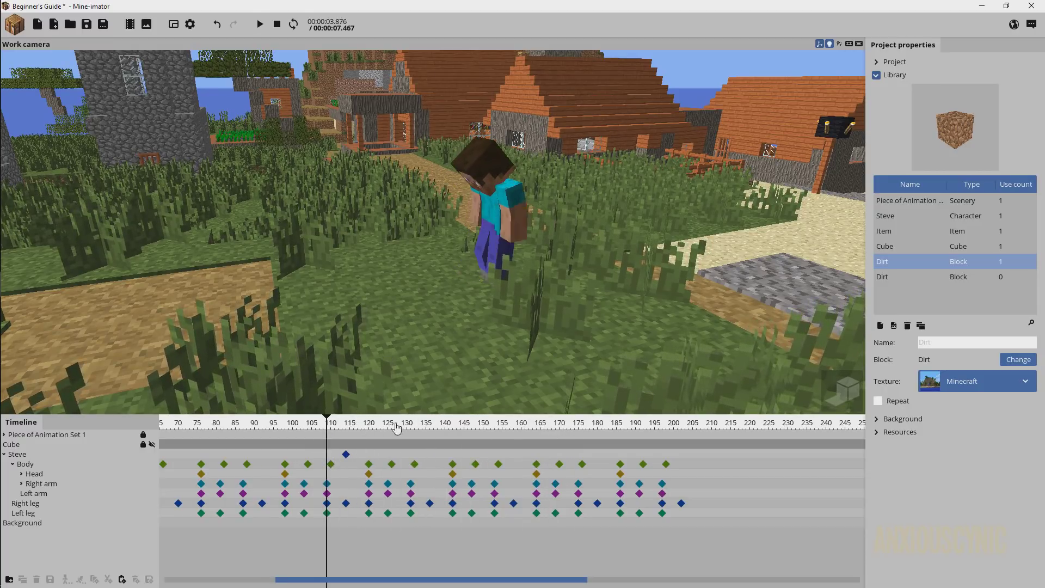
# Select Steve's own track keyframes at frame 136, showing position 240, -144, 96 with Linear transition.
pyautogui.moveTo(408, 426); pyautogui.dragTo(429, 454)
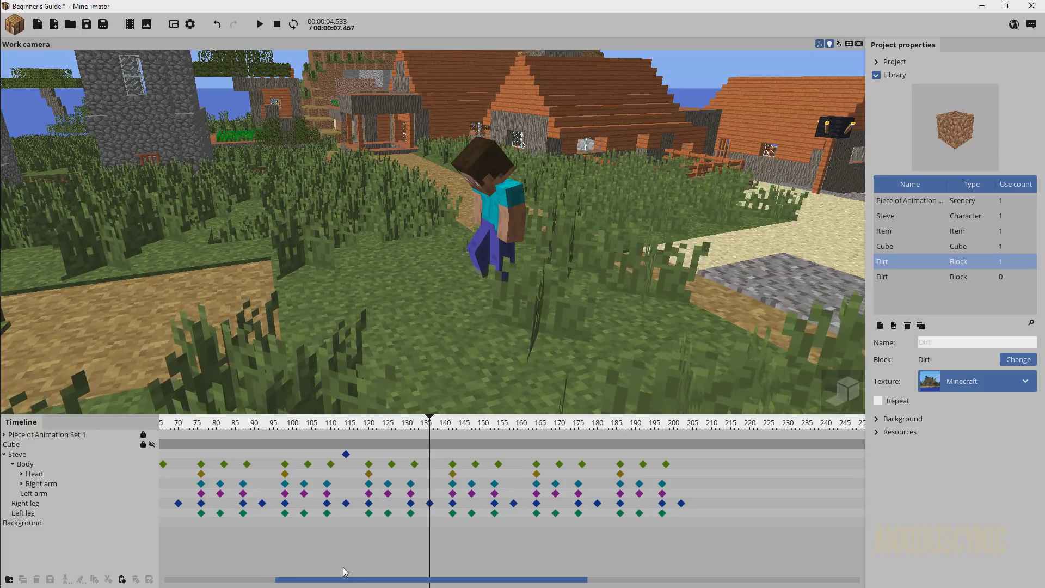
pyautogui.moveTo(329, 580); pyautogui.dragTo(184, 581)
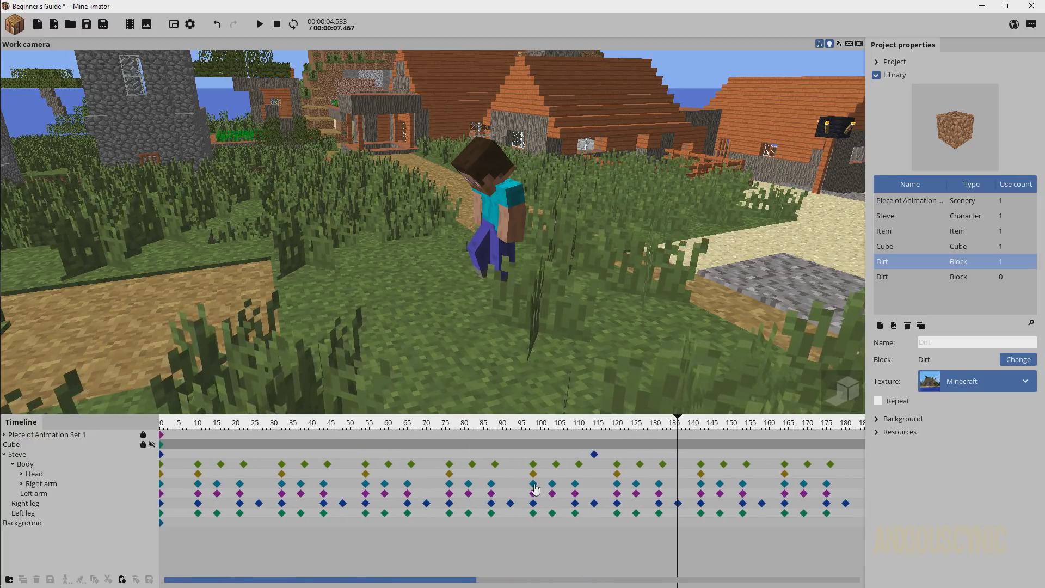
pyautogui.moveTo(609, 450); pyautogui.dragTo(192, 454)
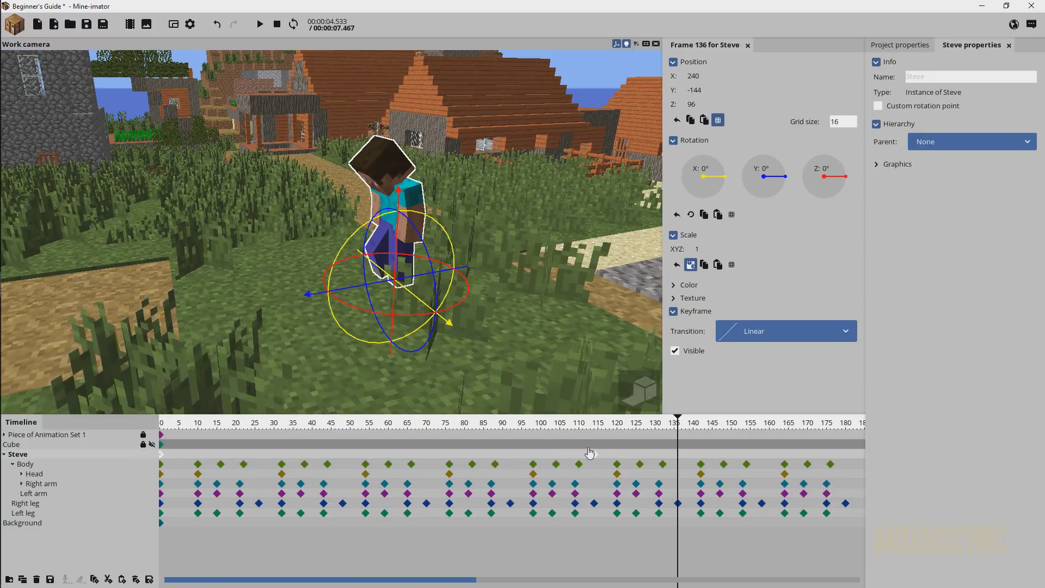
# Place Steve's keyframe at frame 120, moving him forward to Position Y -74.42.
pyautogui.moveTo(592, 426); pyautogui.dragTo(636, 430)
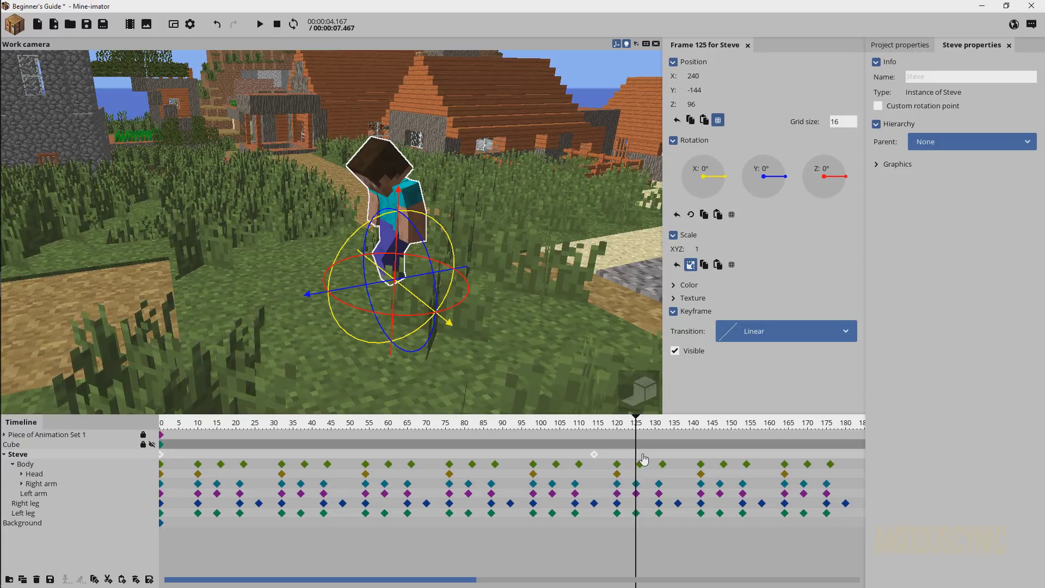
pyautogui.moveTo(643, 459); pyautogui.dragTo(628, 460)
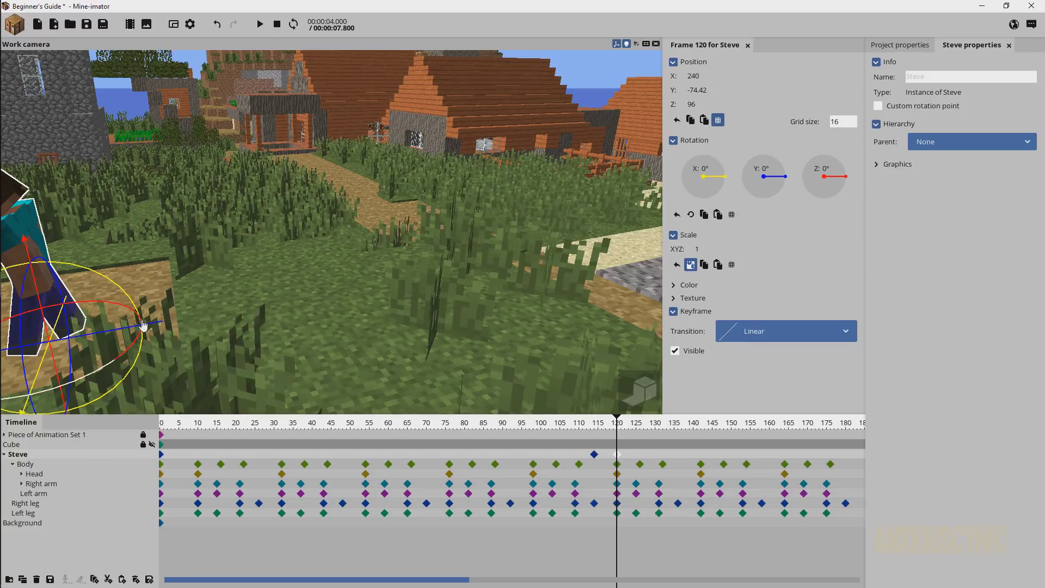
pyautogui.moveTo(349, 261); pyautogui.dragTo(467, 303, button='right')
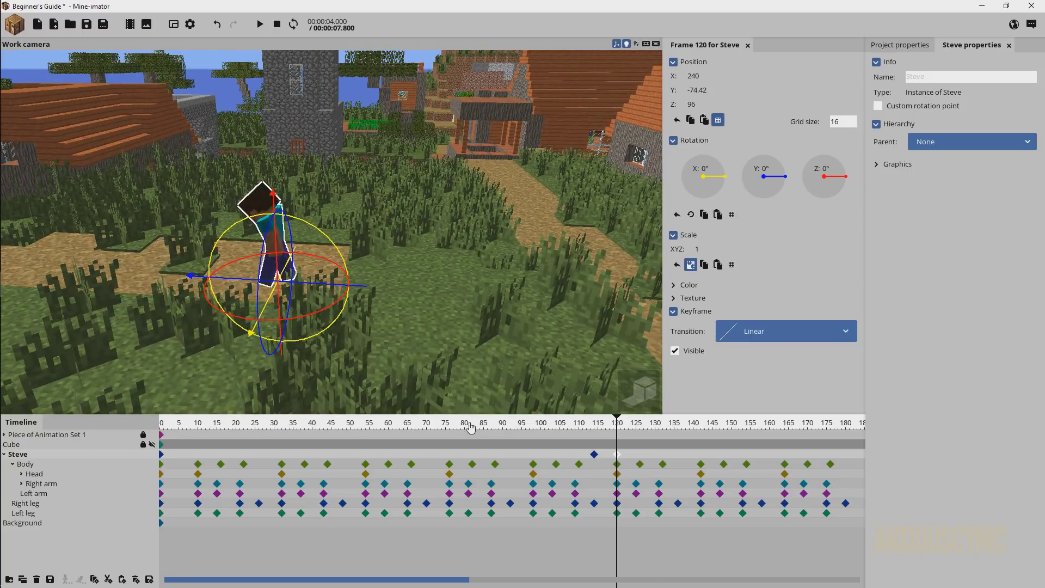
# Play back from about frame 70 to check Steve walking forward.
pyautogui.click(438, 423)
pyautogui.click(424, 425)
pyautogui.press('space')
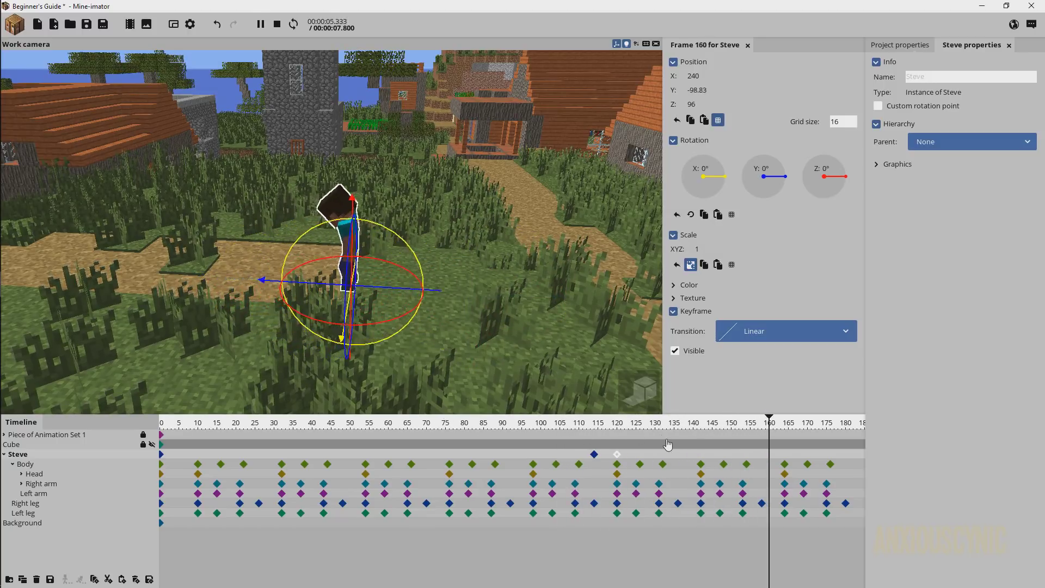
pyautogui.press('space')
pyautogui.scroll(-5, 715, 479)
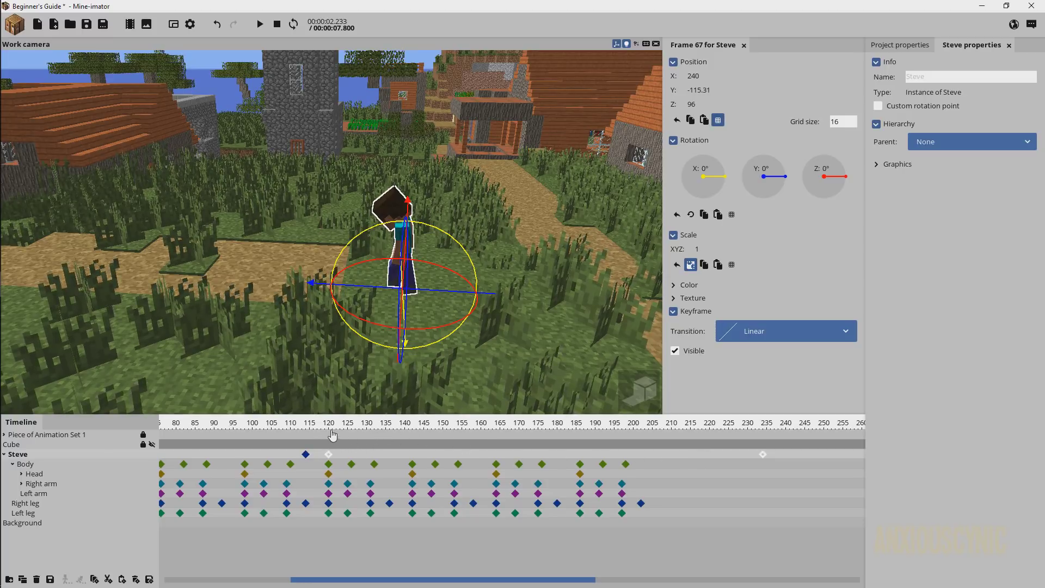
# Add Steve's frame 114 keyframe holding Y -144, then scrub to frame 120 (Y about -73.42).
pyautogui.moveTo(332, 434)
pyautogui.mouseDown()
pyautogui.moveTo(300, 434)
pyautogui.moveTo(329, 433)
pyautogui.mouseUp()
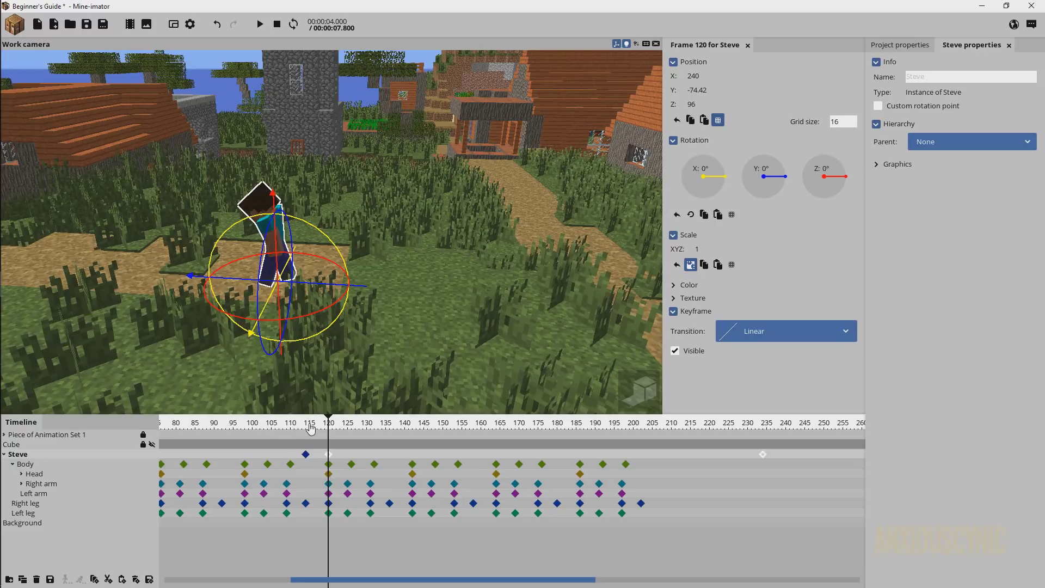
pyautogui.moveTo(311, 429); pyautogui.dragTo(306, 427)
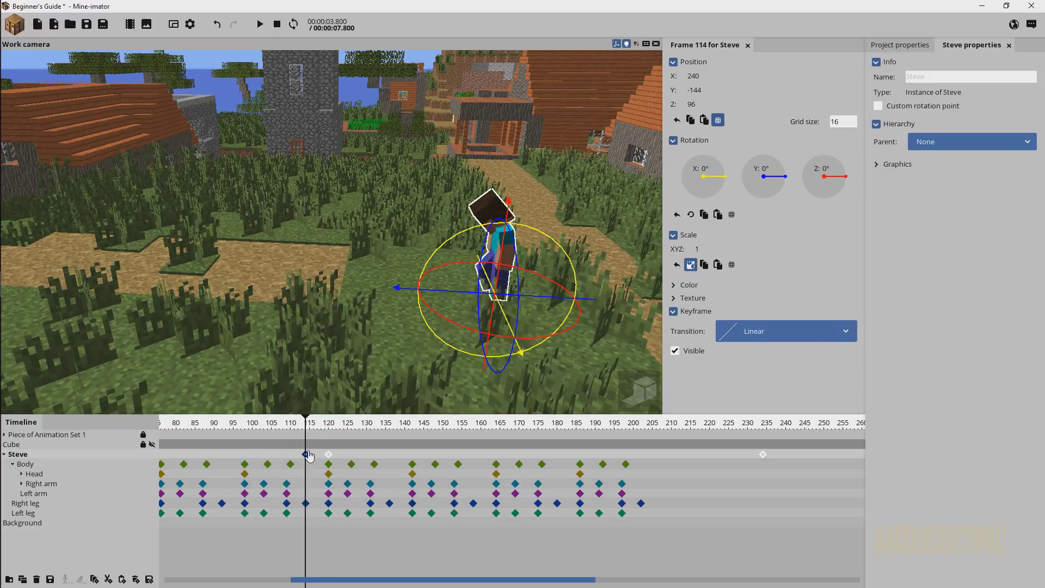
pyautogui.click(305, 454)
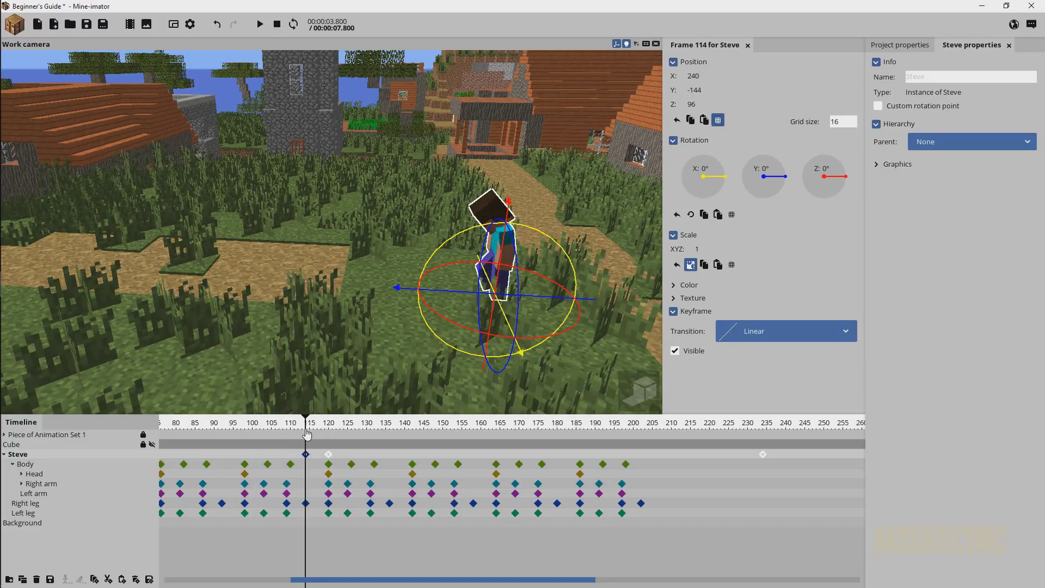
pyautogui.moveTo(306, 428); pyautogui.dragTo(305, 428)
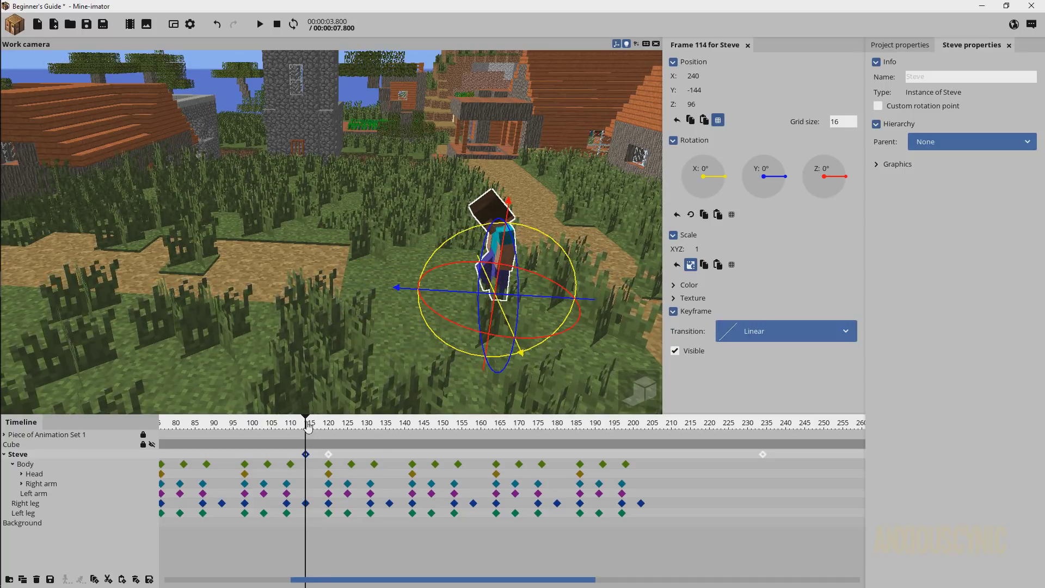
pyautogui.moveTo(308, 427); pyautogui.dragTo(328, 429)
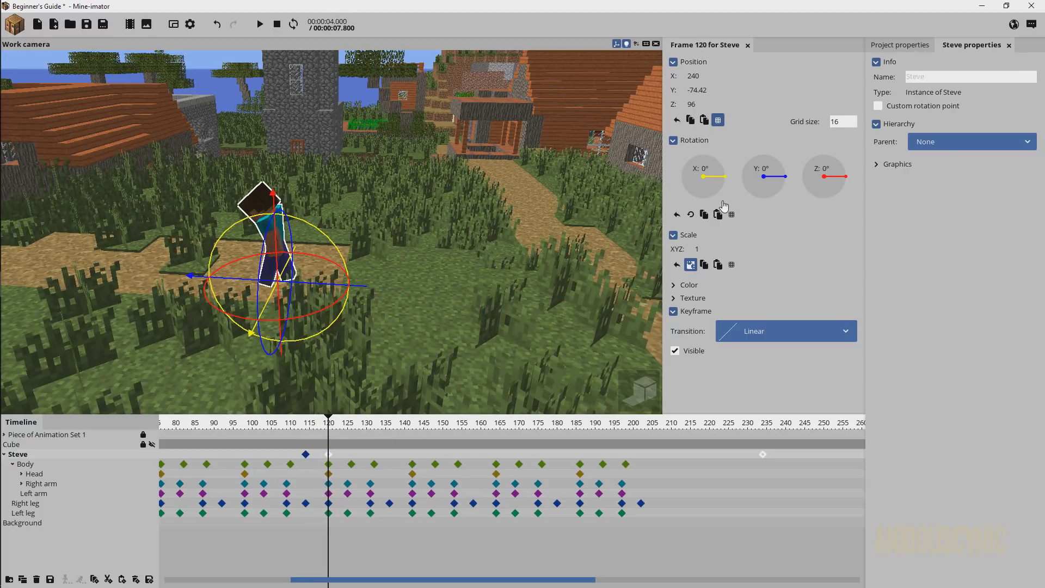
# Set Steve's frame 120 Y position to -144 and preview the walk from about frame 109.
pyautogui.click(698, 90)
pyautogui.write('-140')
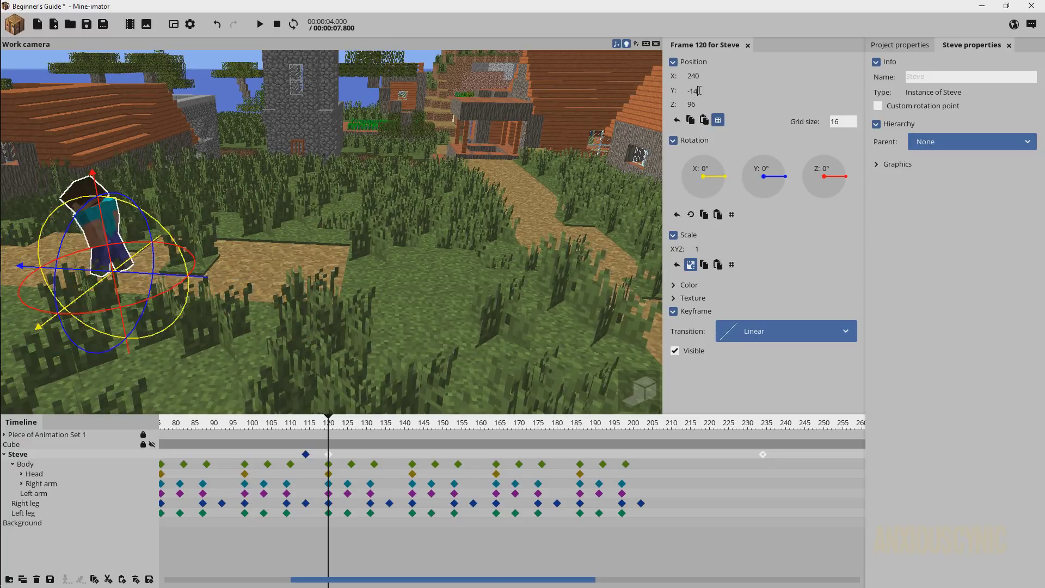
pyautogui.moveTo(309, 430); pyautogui.dragTo(289, 429)
pyautogui.press('space')
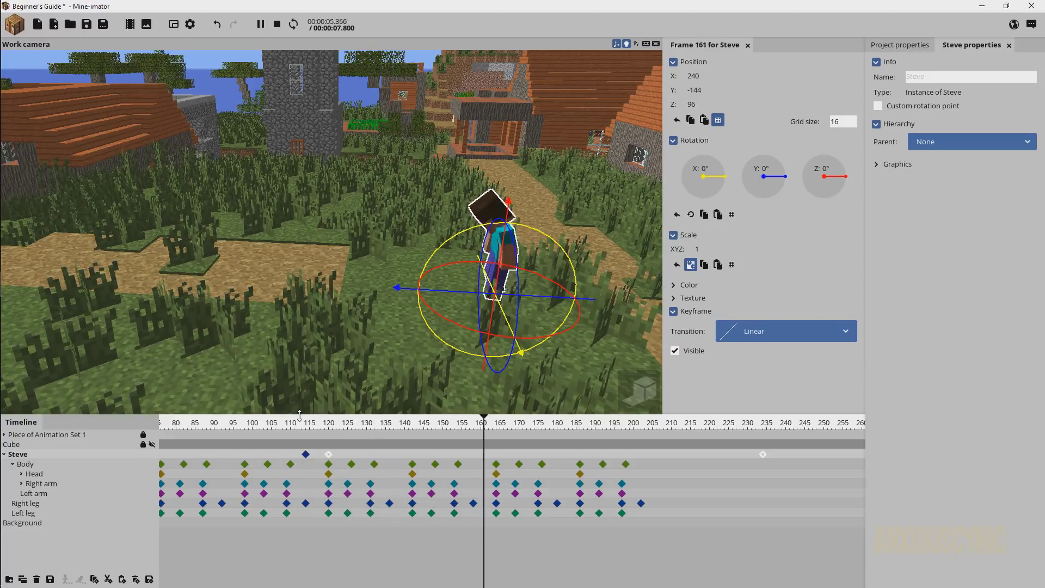
pyautogui.press('space')
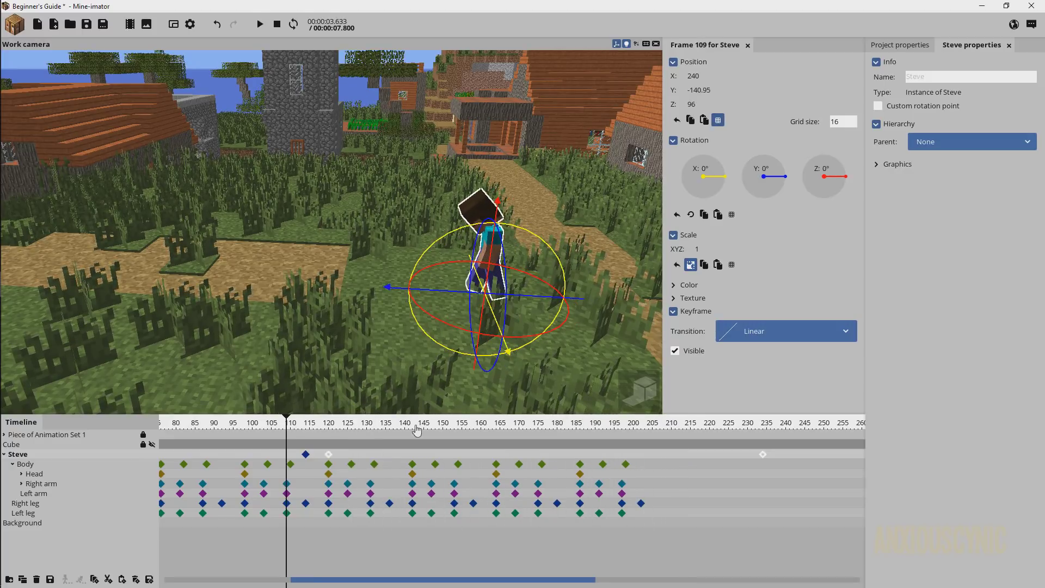
# Select Steve's keyframes at frames 120 and 234.
pyautogui.moveTo(768, 422); pyautogui.dragTo(762, 422)
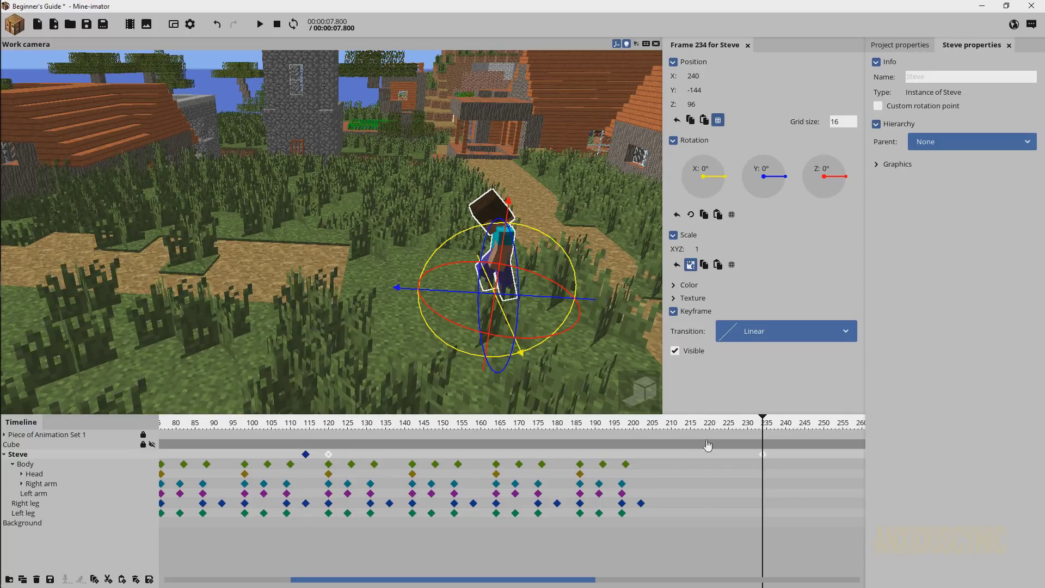
pyautogui.click(331, 455)
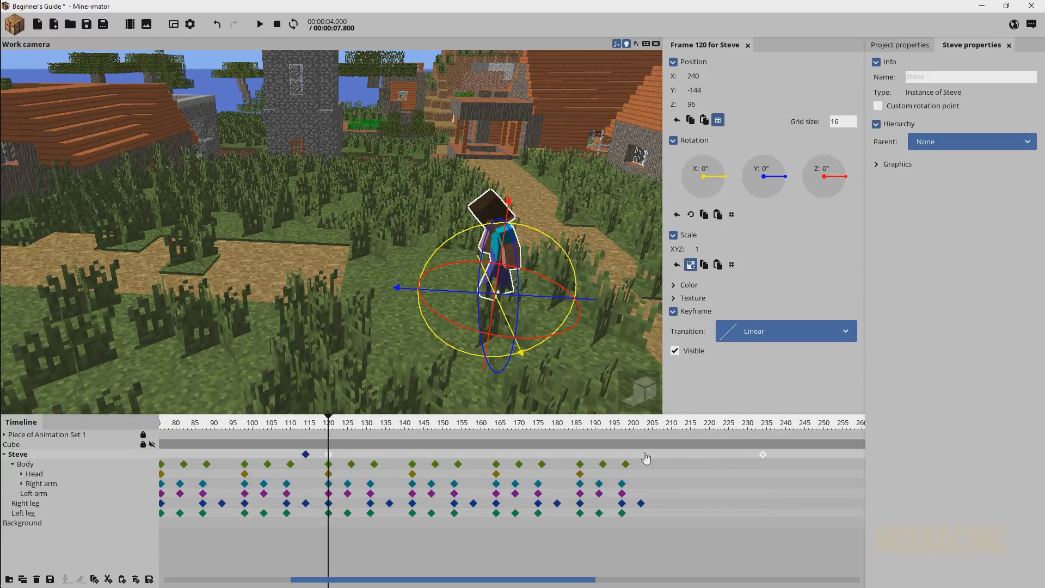
pyautogui.click(765, 429)
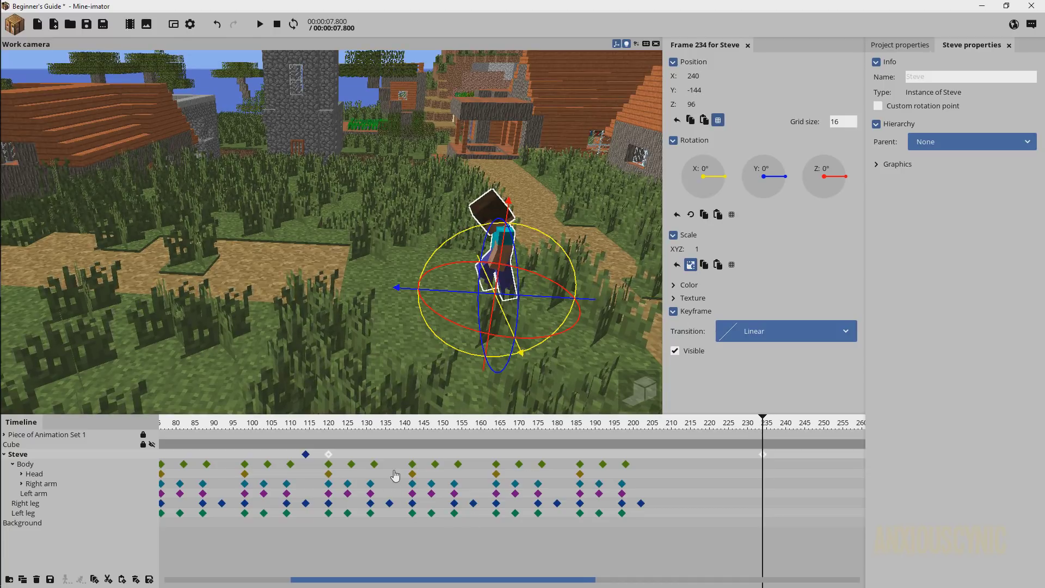
# Shift the keyframes to frames 122 and 236, disable position snapping, and nudge Steve along Y.
pyautogui.moveTo(329, 453); pyautogui.dragTo(305, 438)
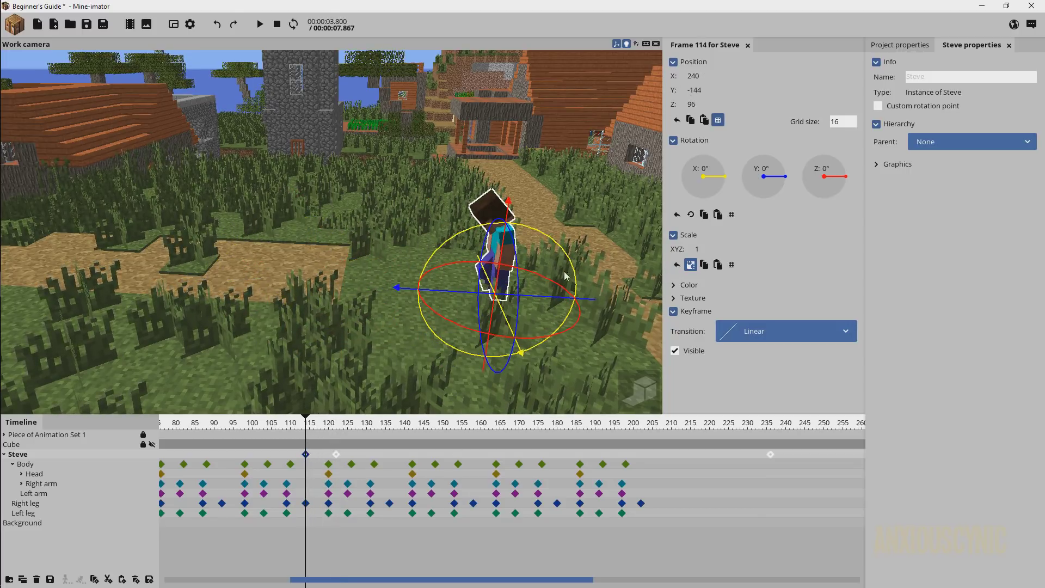
pyautogui.click(335, 428)
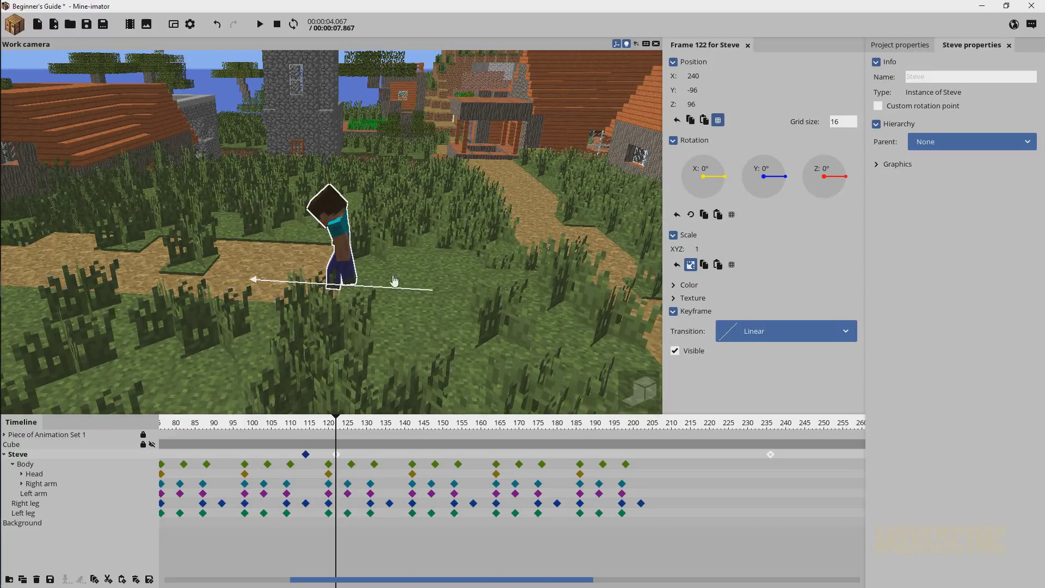
pyautogui.click(719, 120)
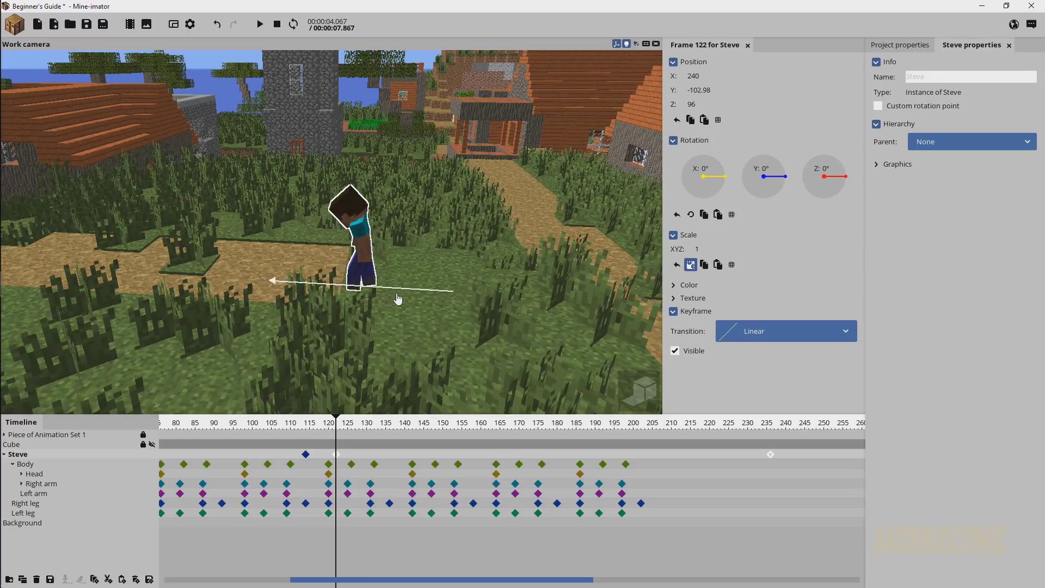
pyautogui.moveTo(420, 299); pyautogui.dragTo(524, 305)
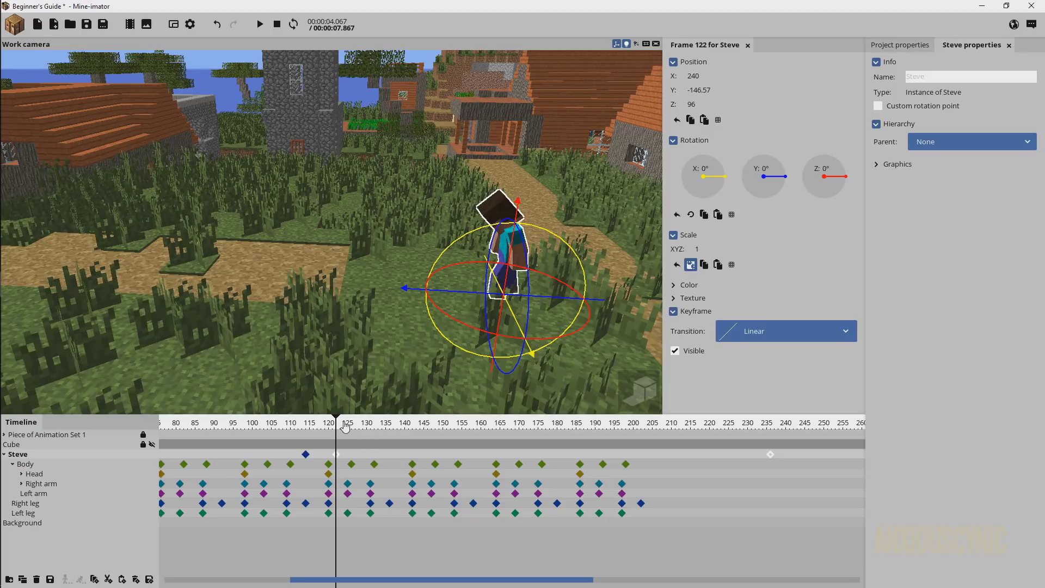
pyautogui.moveTo(344, 427); pyautogui.dragTo(442, 427)
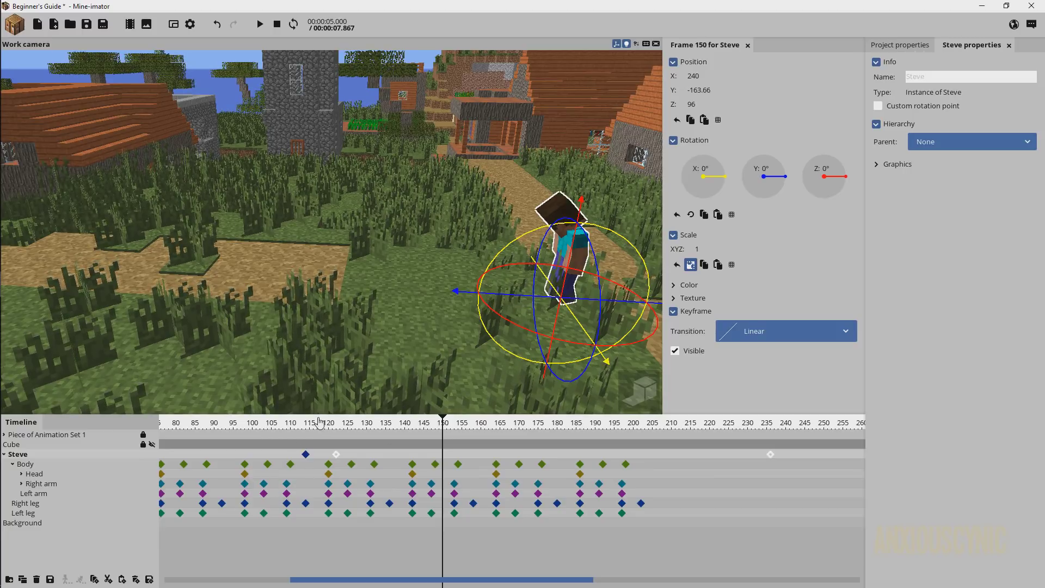
pyautogui.moveTo(303, 423); pyautogui.dragTo(240, 424)
pyautogui.press('space')
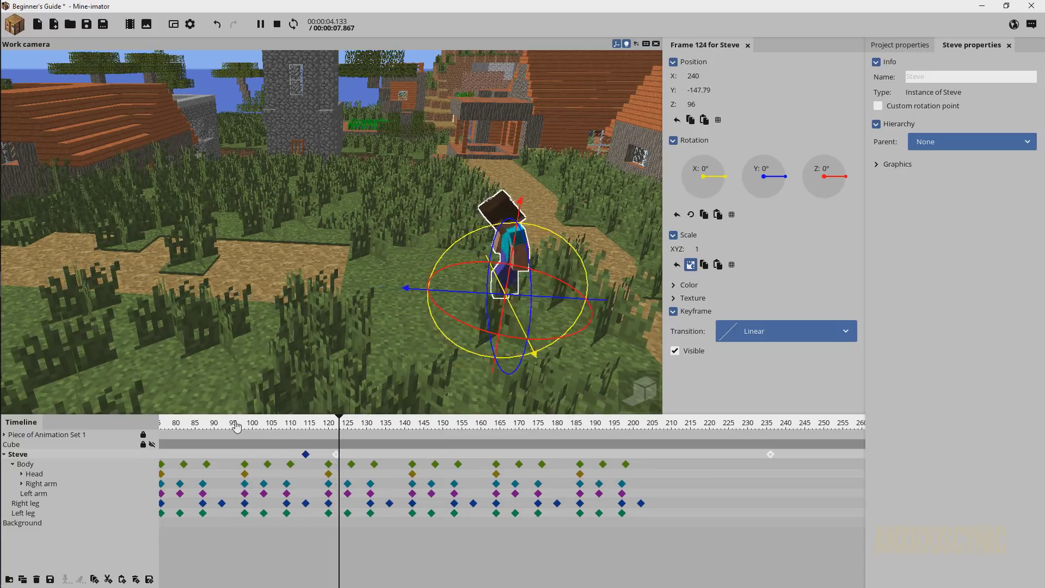
pyautogui.press('space')
pyautogui.click(333, 427)
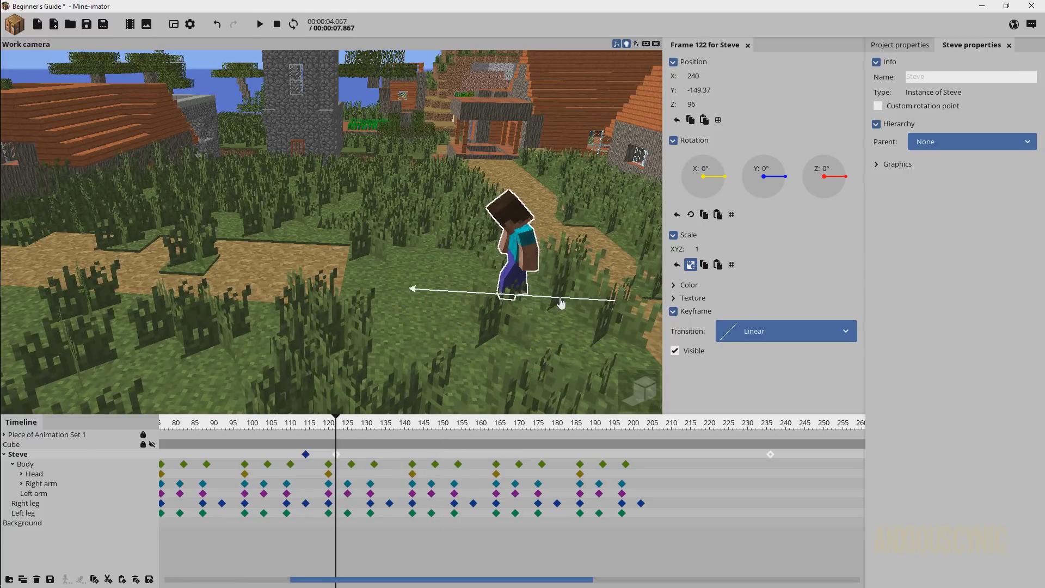
pyautogui.press('t')
pyautogui.moveTo(280, 427); pyautogui.dragTo(252, 428)
pyautogui.press('space')
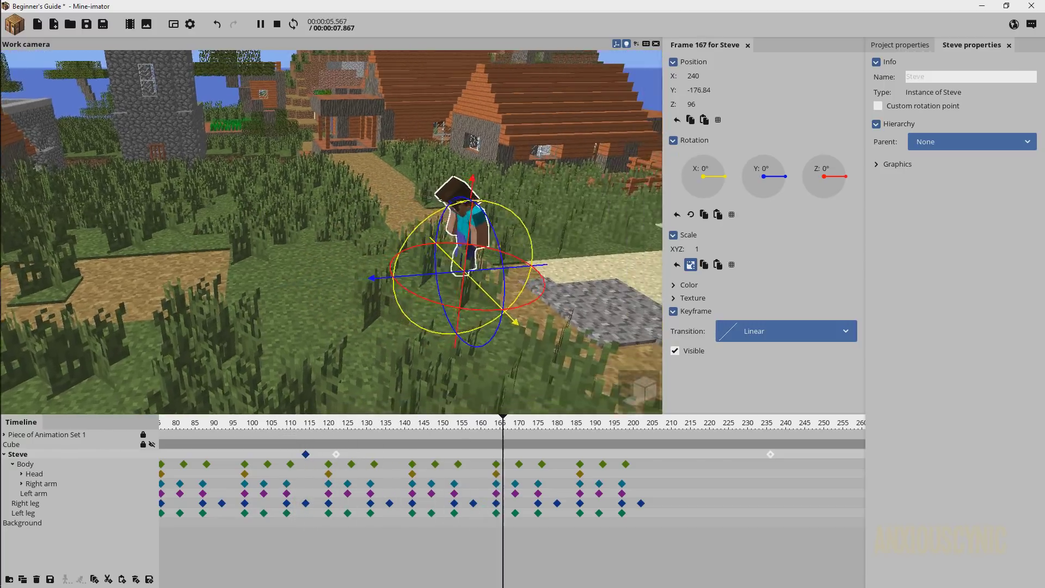
pyautogui.press('space')
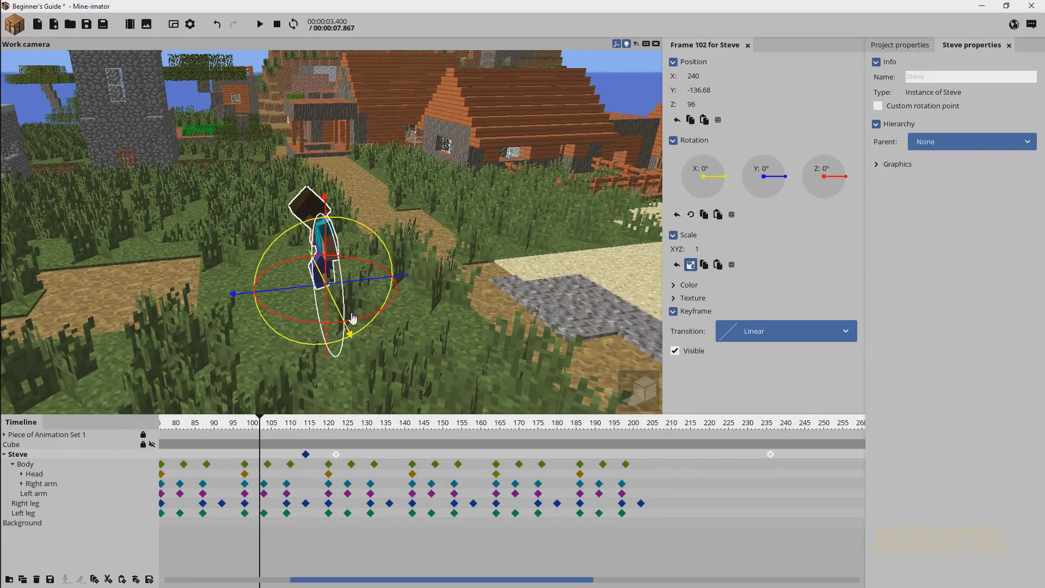
pyautogui.click(294, 425)
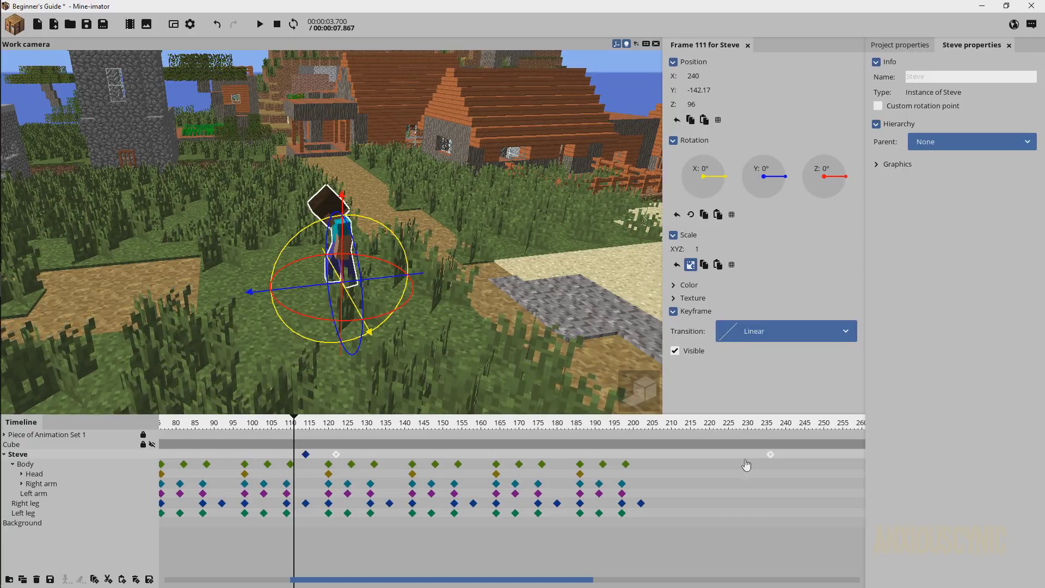
pyautogui.click(351, 430)
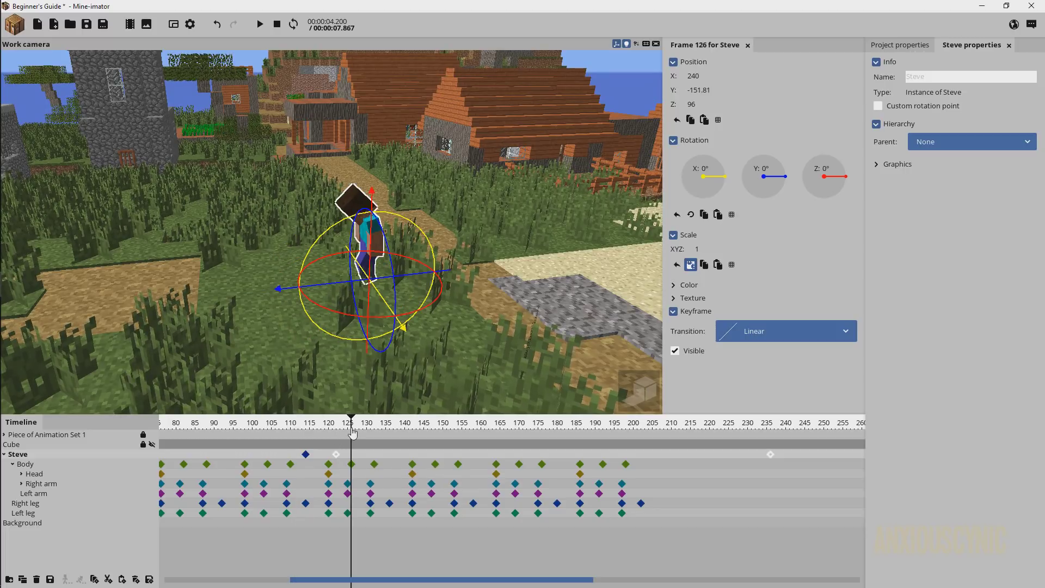